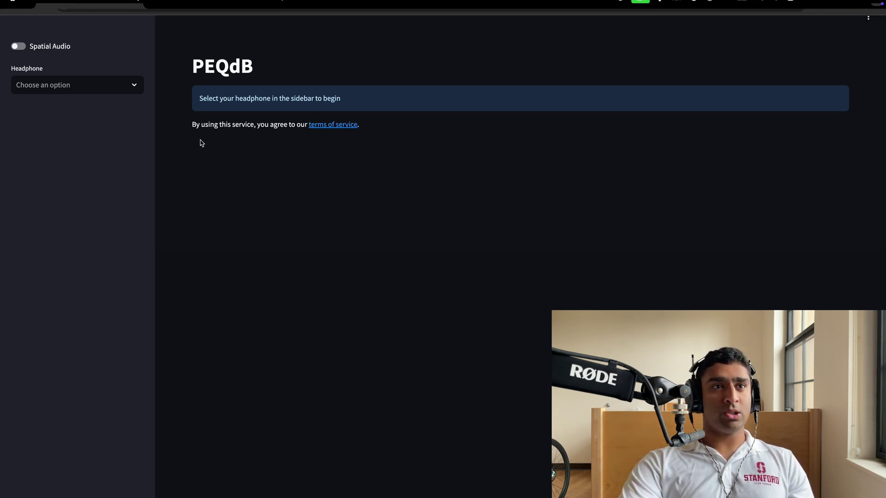
Step: Expand the Headphone dropdown to show models like 1CUSTOM and 1MORE
click(108, 86)
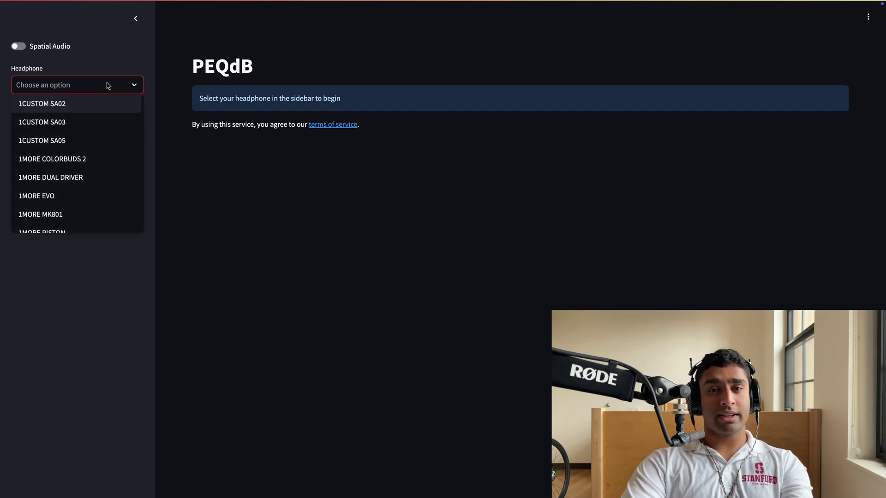
text(lcd-)
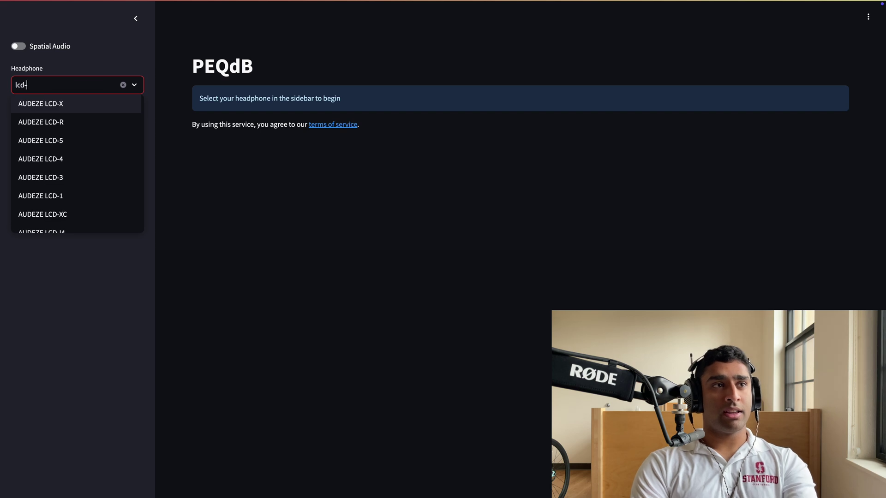
text(5)
Step: Select AUDEZE LCD-5 so the optimizer starts at trial 1 of 40
click(70, 103)
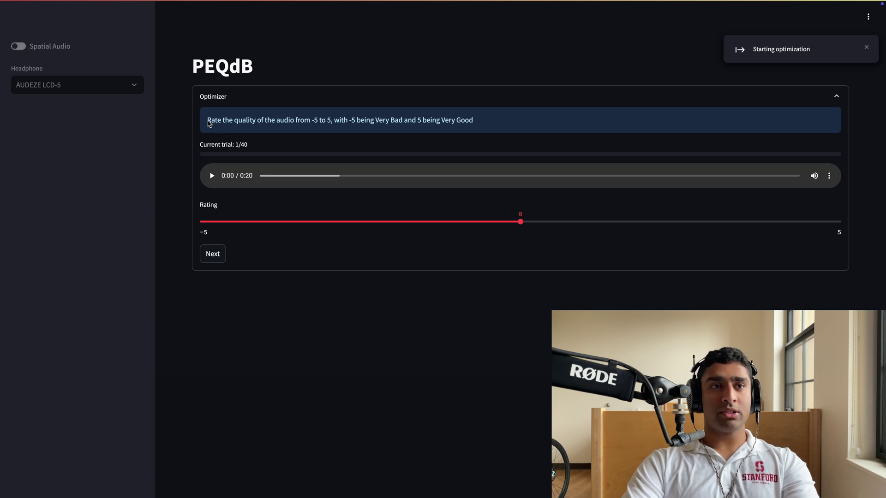
drag(208, 123, 289, 125)
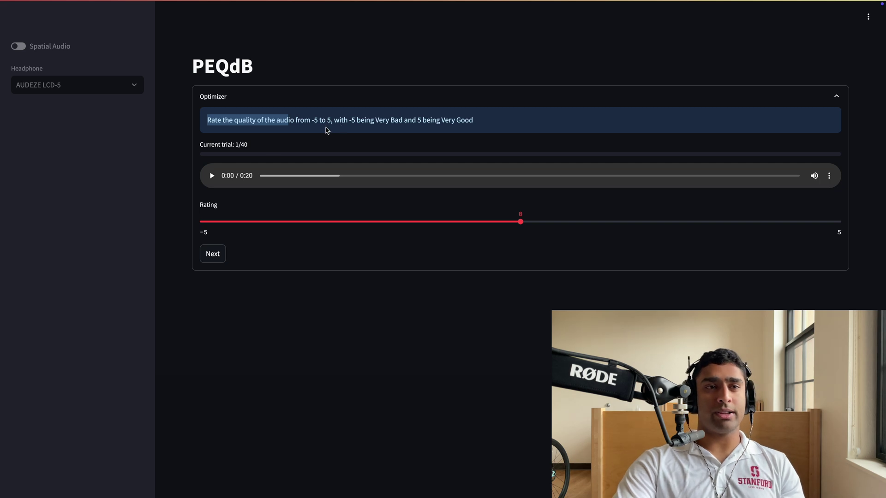
Step: Listen to trial 1's clip, rate it -1 and submit to reach trial 2 of 40
click(217, 177)
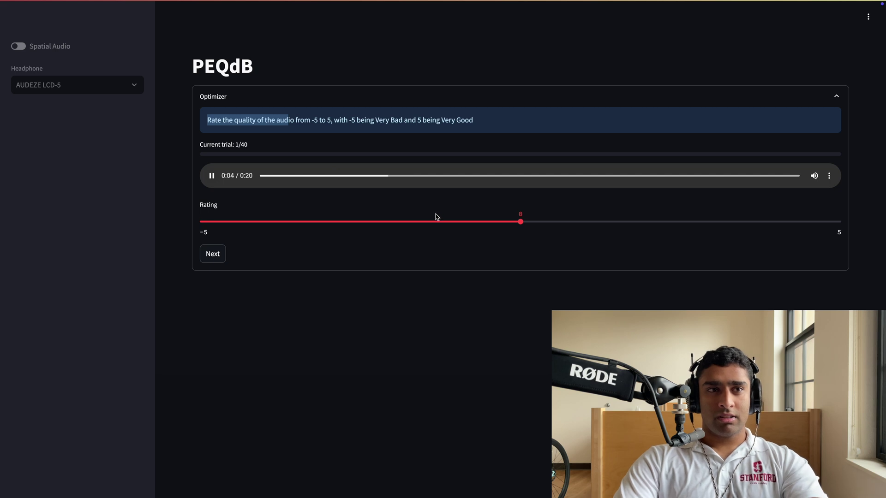
drag(419, 222, 445, 221)
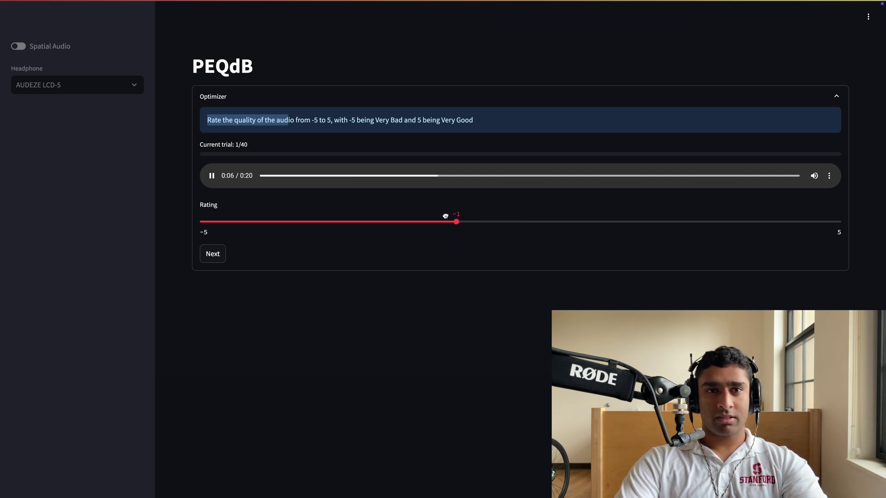
click(214, 255)
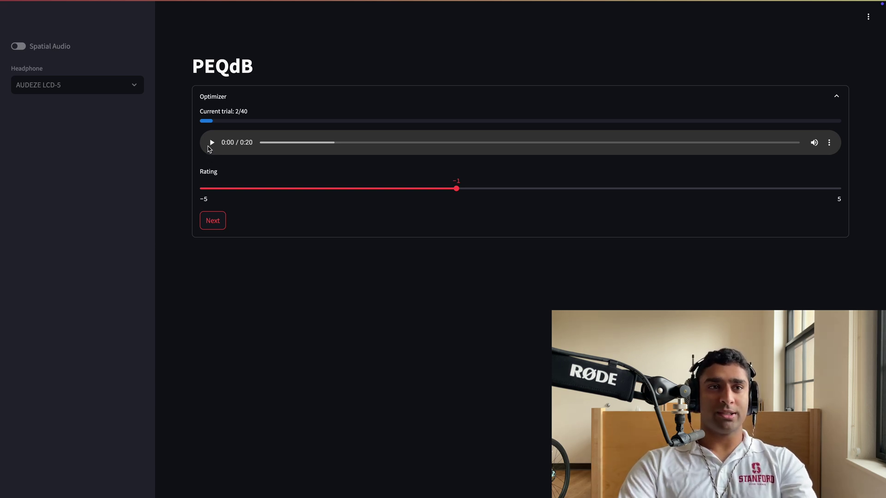
Step: Rate trial 2 at -2 and trial 3 at -3, submitting each
click(212, 142)
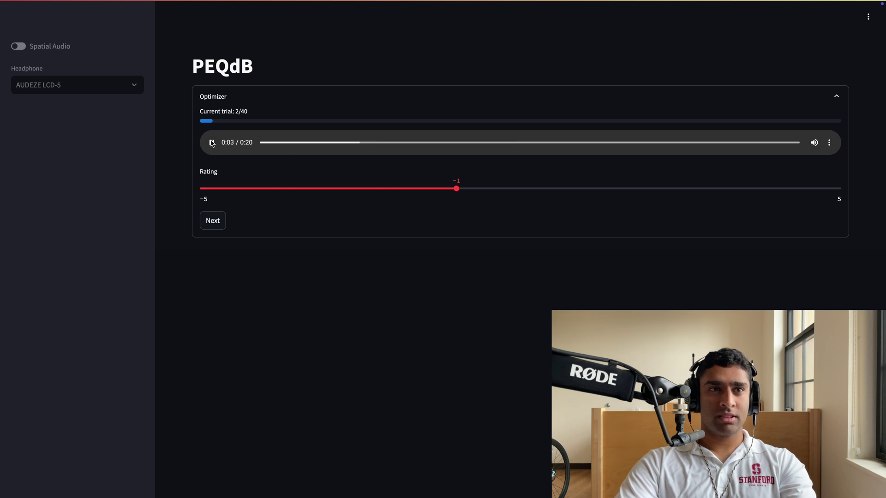
click(211, 142)
click(411, 190)
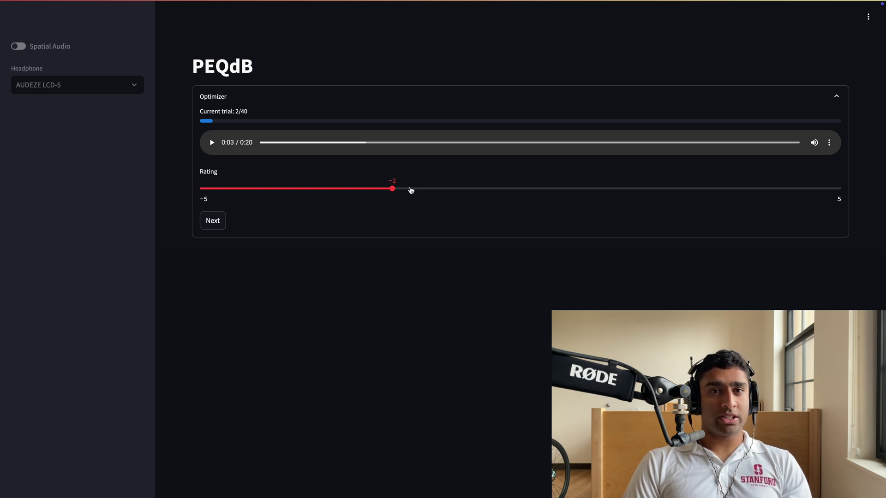
click(215, 220)
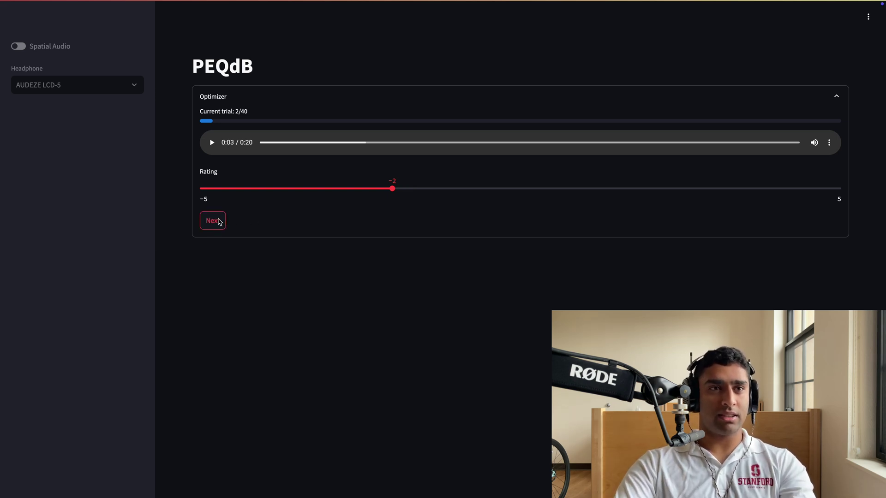
click(212, 142)
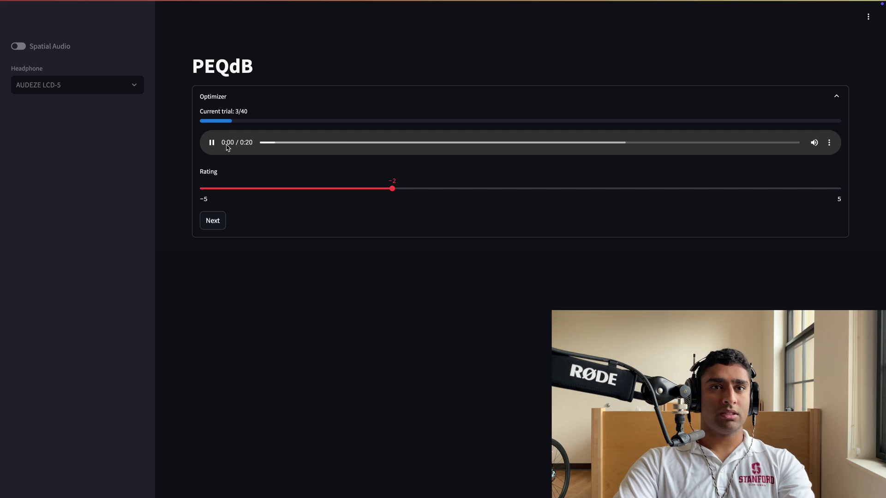
click(328, 188)
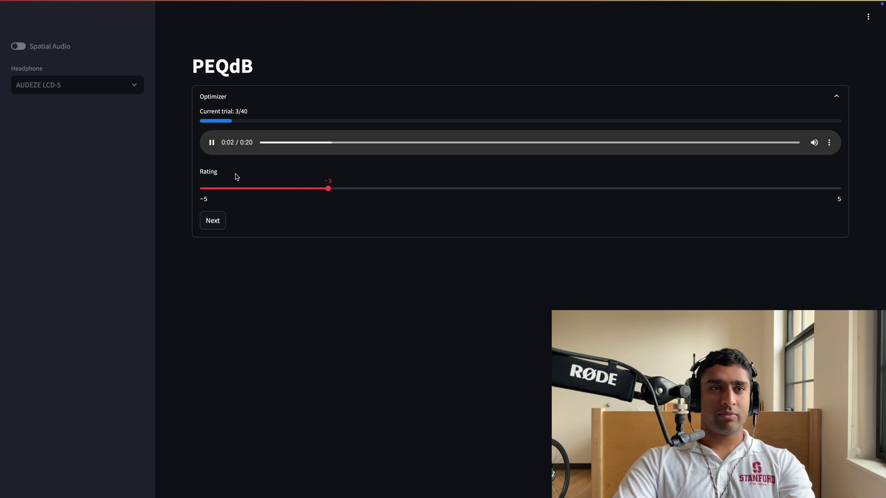
click(211, 144)
click(212, 224)
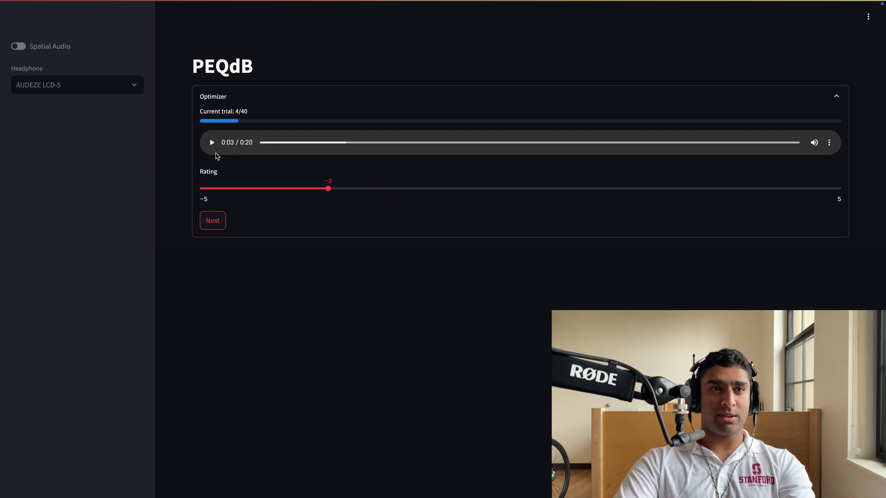
Step: Rate trial 4 at -1 and trial 5 at 2, submitting each
click(212, 142)
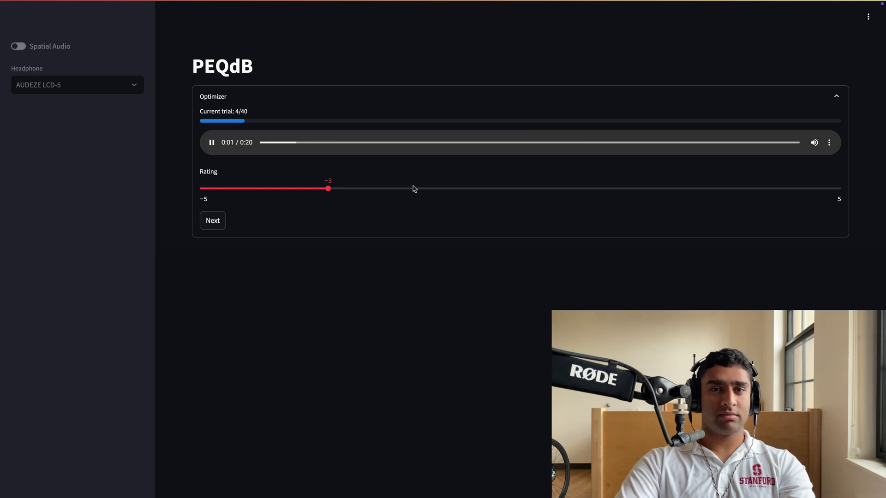
click(380, 190)
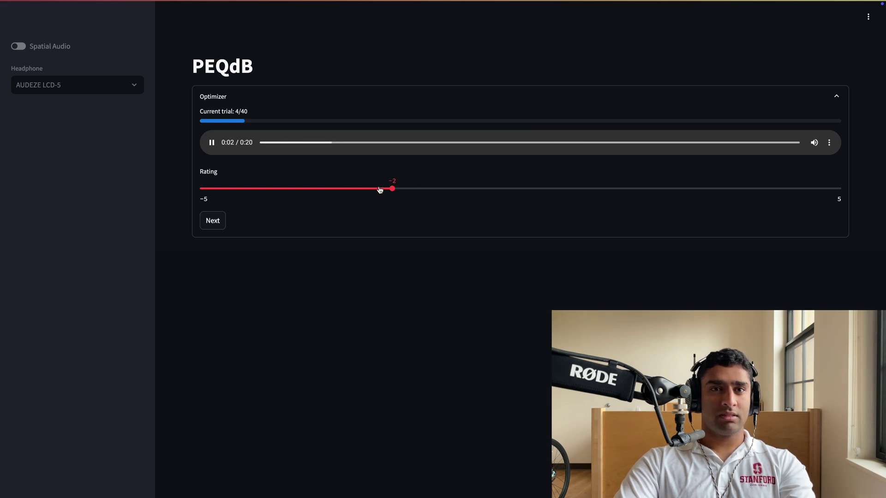
click(432, 190)
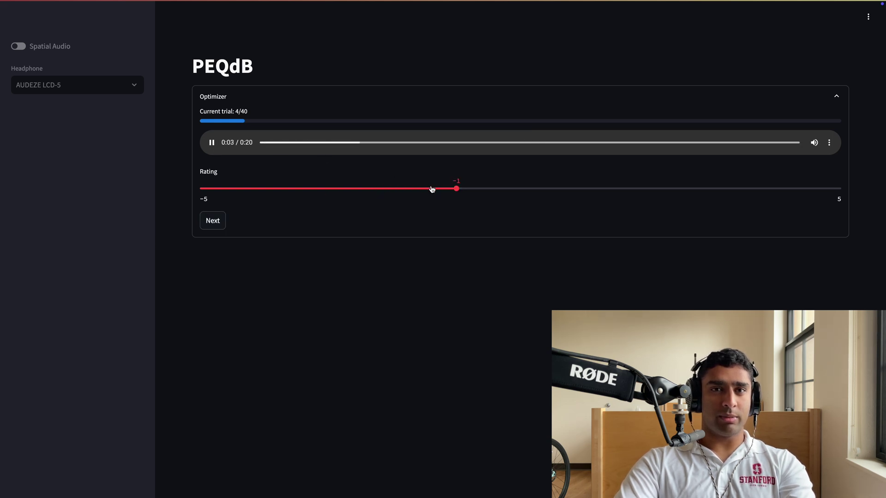
click(216, 218)
click(212, 143)
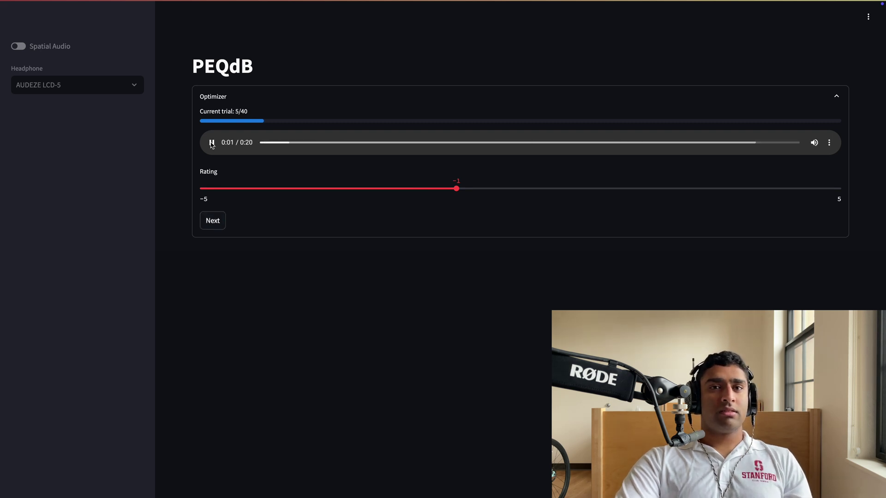
click(616, 189)
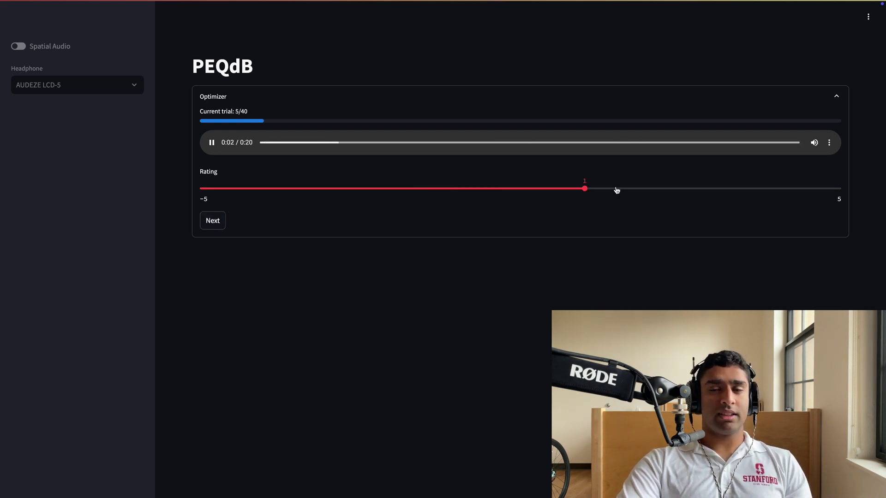
click(639, 188)
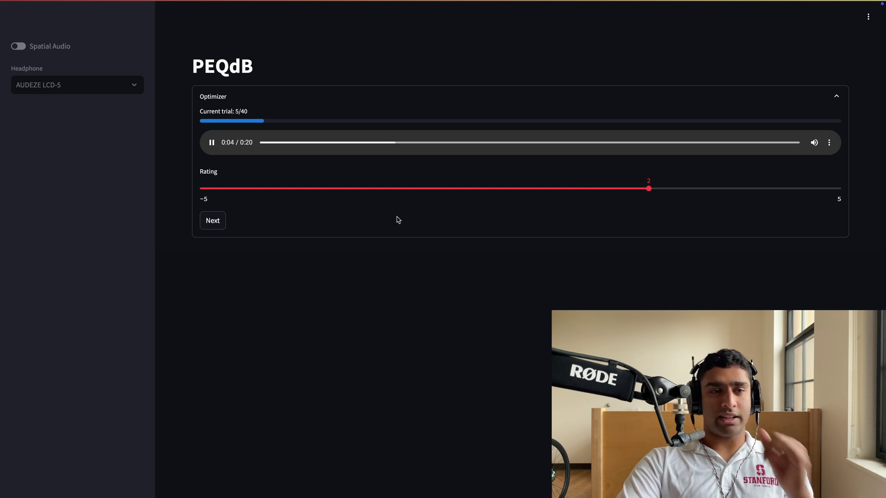
click(216, 226)
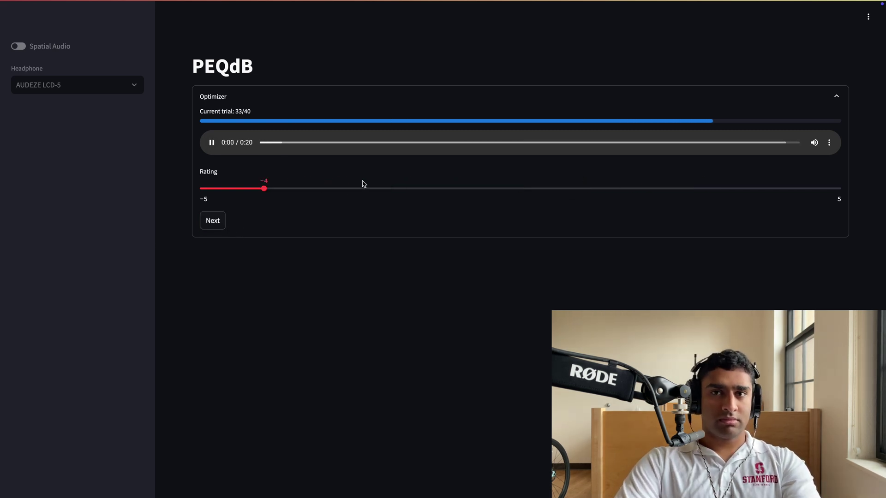
Step: Rate the next trial at -4 and submit to advance to the final trial
drag(328, 188, 263, 189)
click(213, 220)
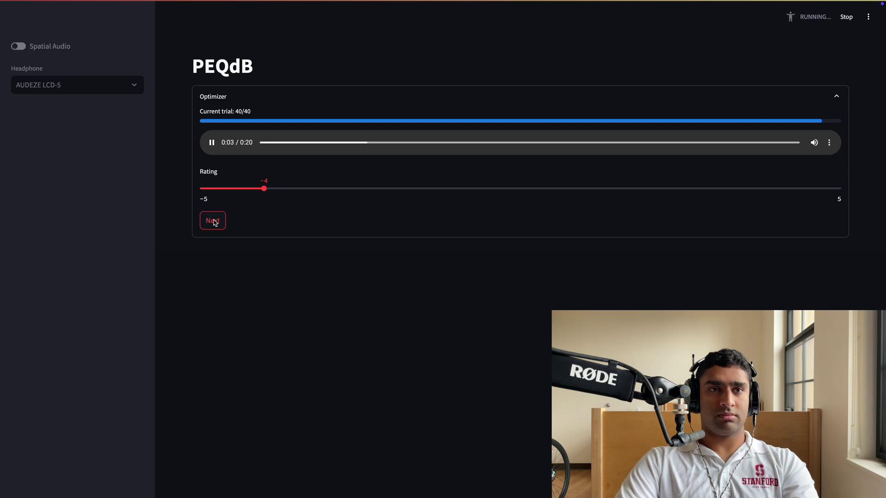
scroll(214, 221, down, 5)
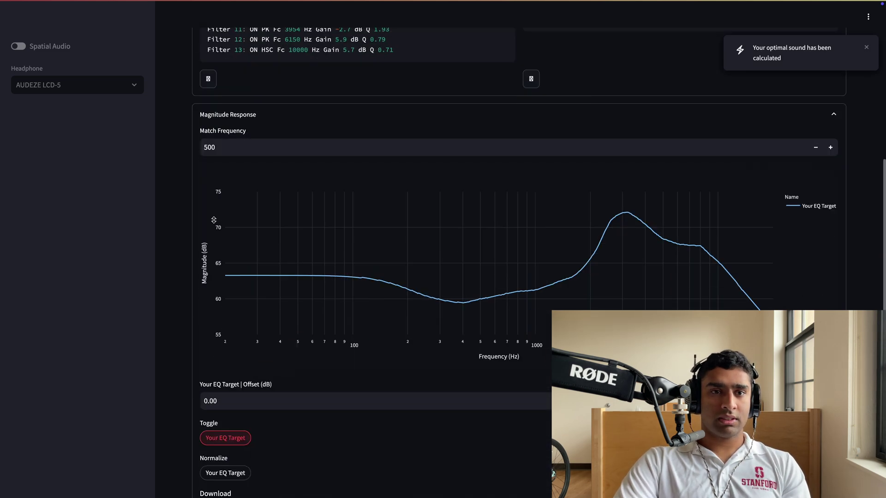
scroll(214, 220, up, 5)
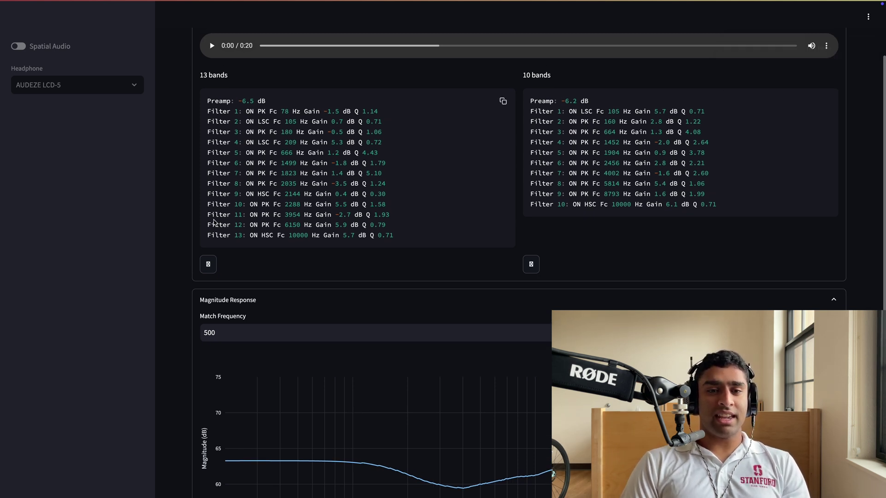
scroll(214, 222, down, 1)
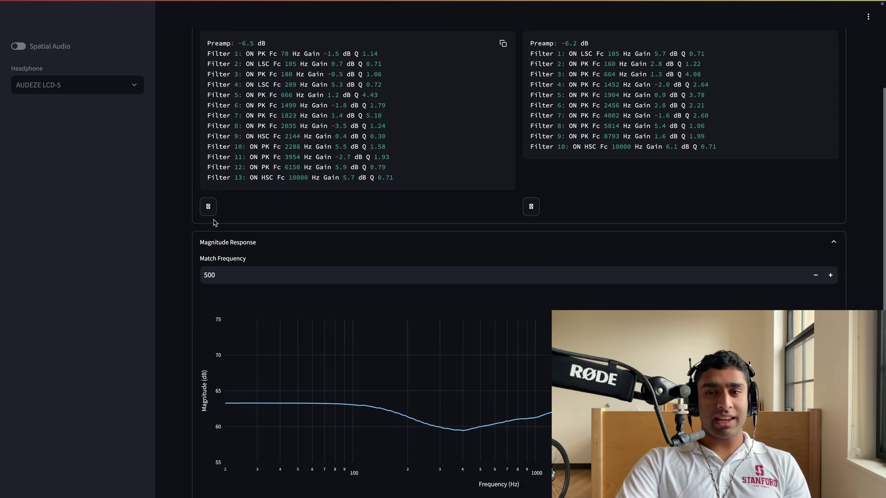
scroll(214, 223, down, 2)
scroll(214, 222, up, 1)
scroll(213, 222, up, 2)
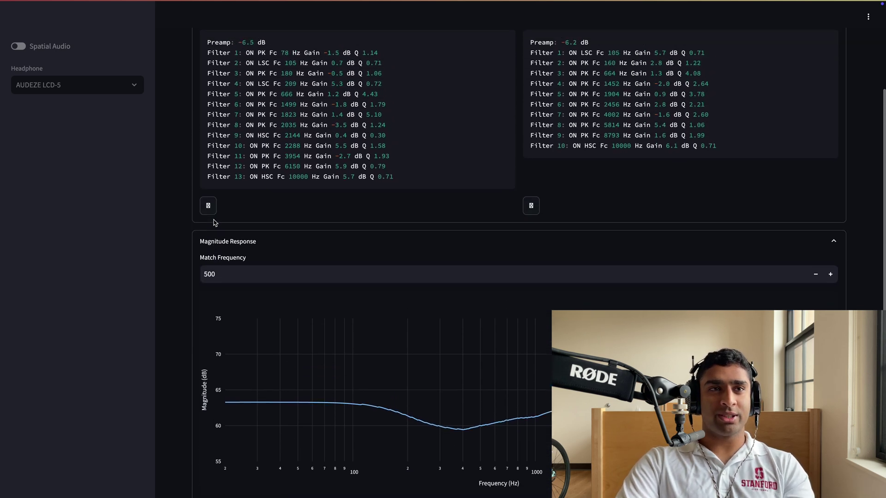
scroll(216, 132, up, 2)
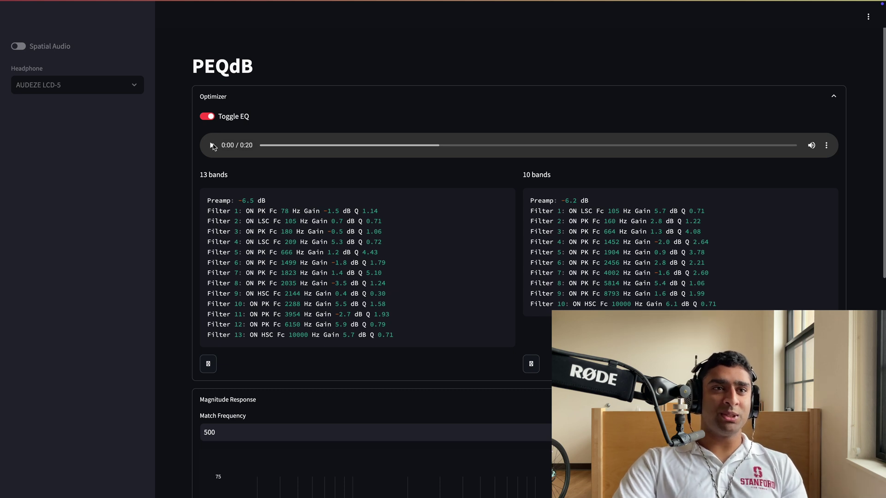
click(212, 147)
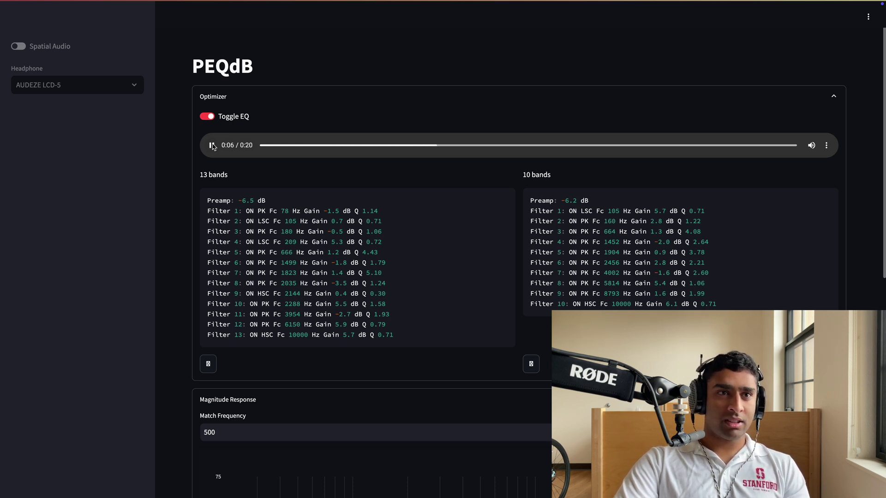
Step: Play the clip with Toggle EQ off, then switch EQ back on and replay it
click(208, 117)
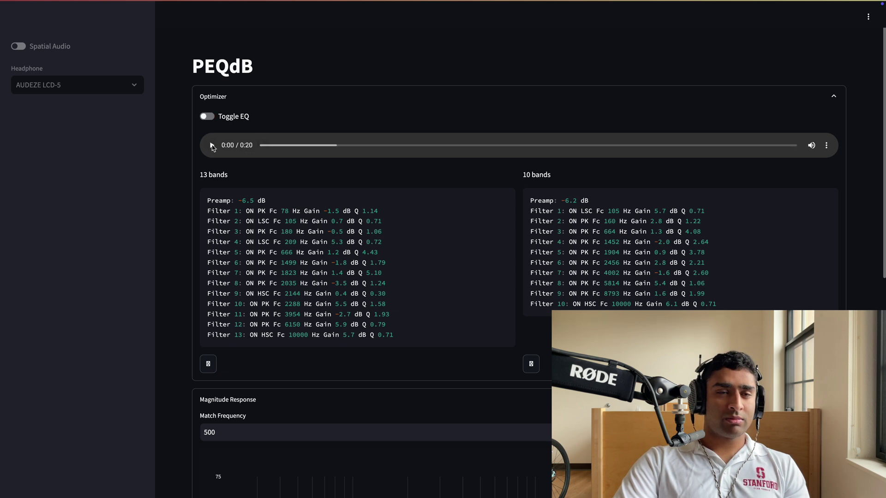
click(212, 146)
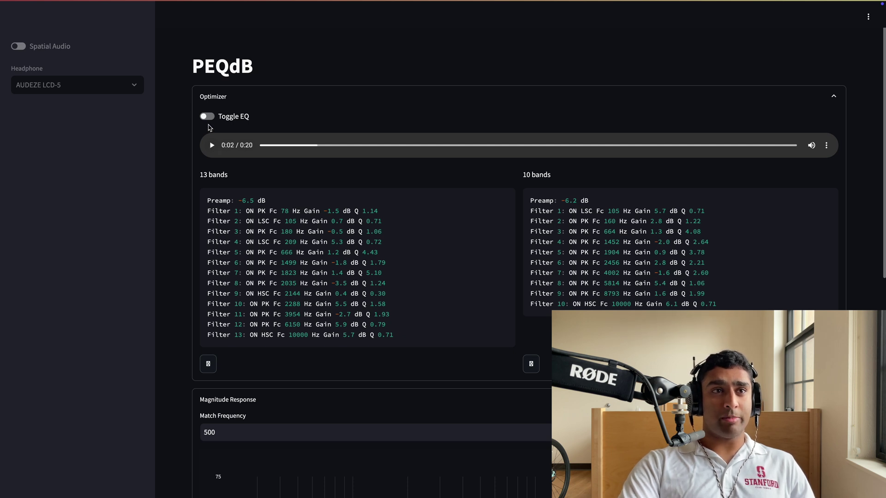
click(207, 117)
click(213, 146)
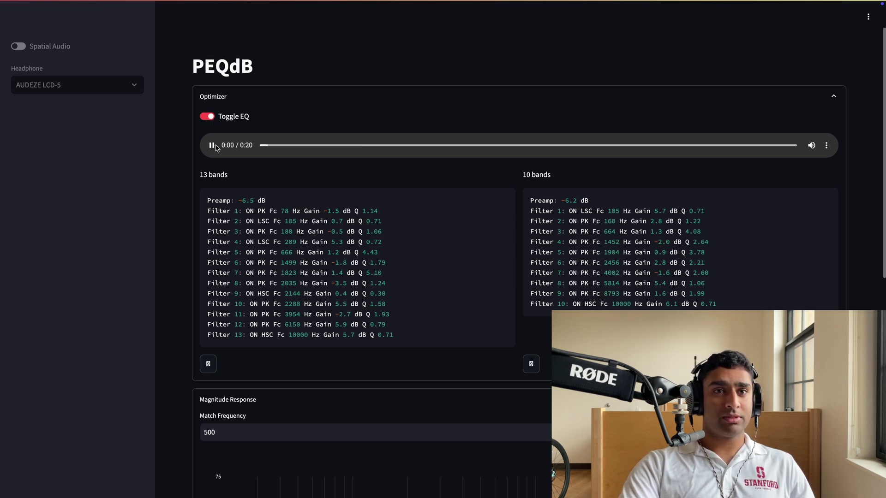
scroll(216, 147, down, 2)
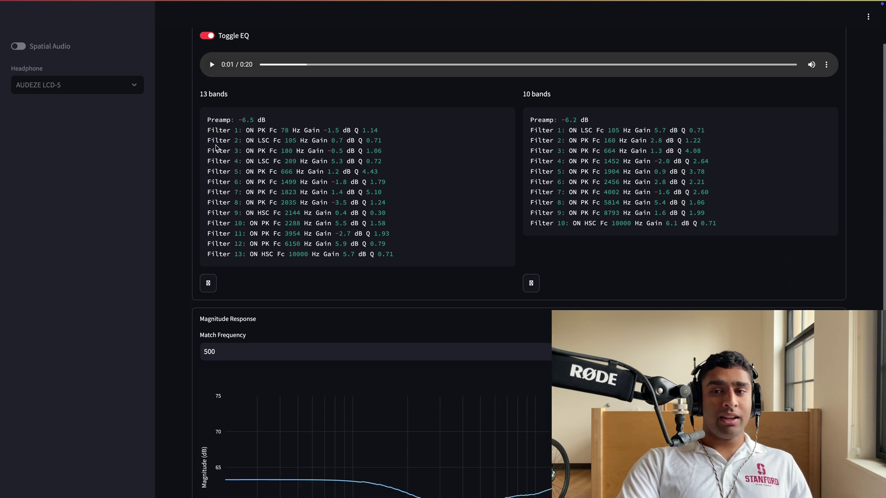
scroll(215, 147, down, 2)
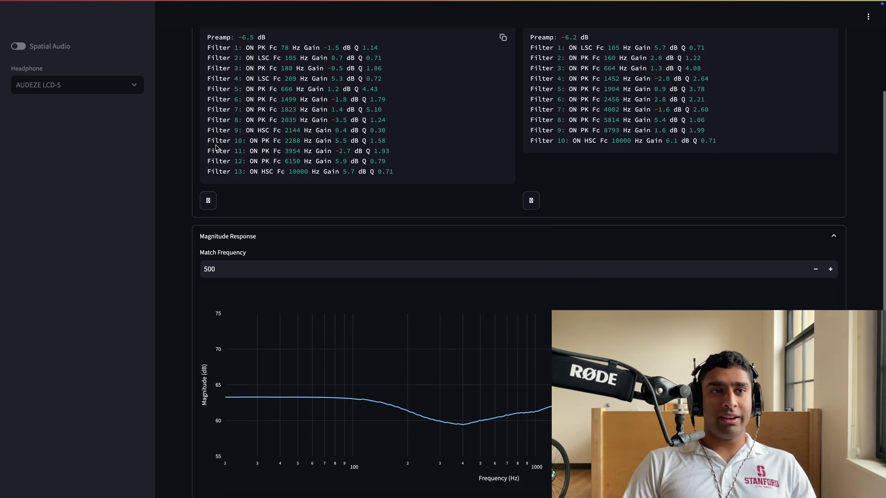
scroll(552, 269, up, 2)
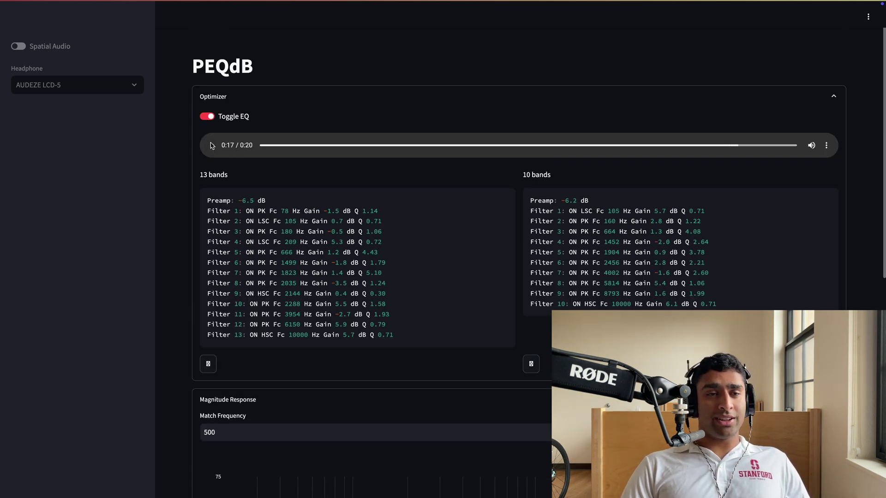
scroll(288, 143, down, 2)
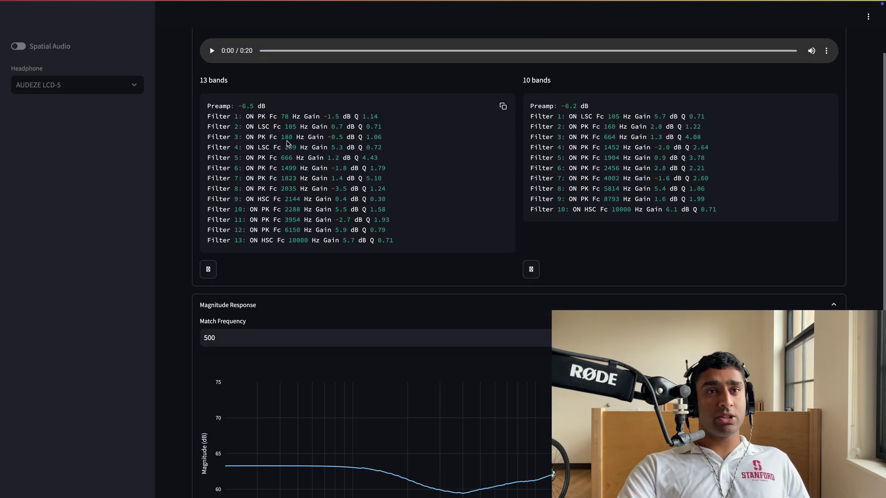
double_click(286, 138)
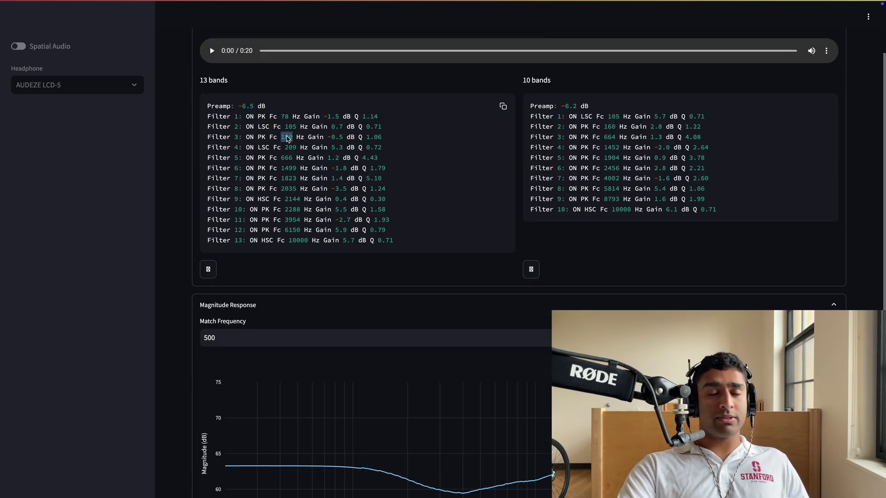
click(287, 139)
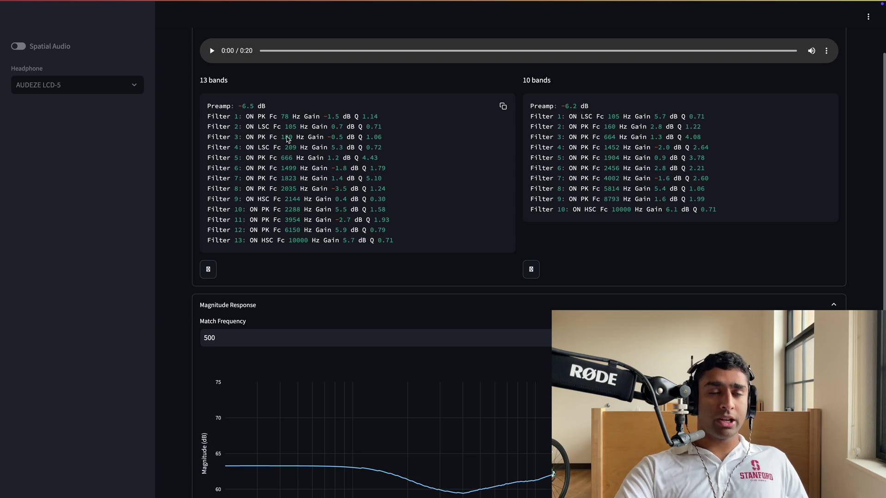
scroll(286, 139, up, 1)
scroll(287, 138, up, 3)
scroll(399, 302, down, 2)
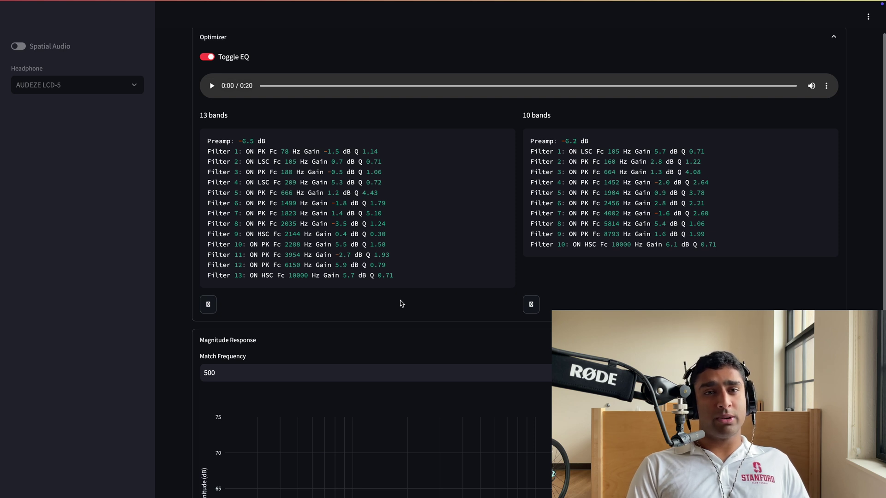
scroll(225, 277, down, 2)
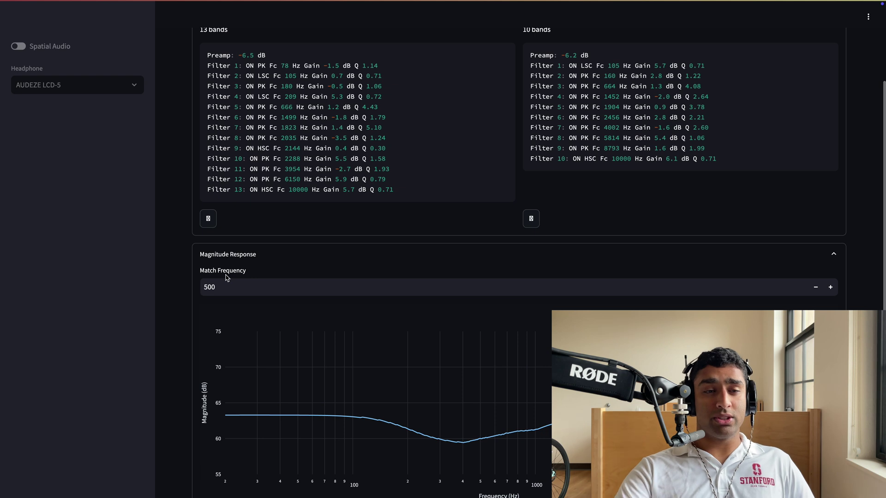
scroll(226, 278, up, 2)
drag(716, 236, 529, 136)
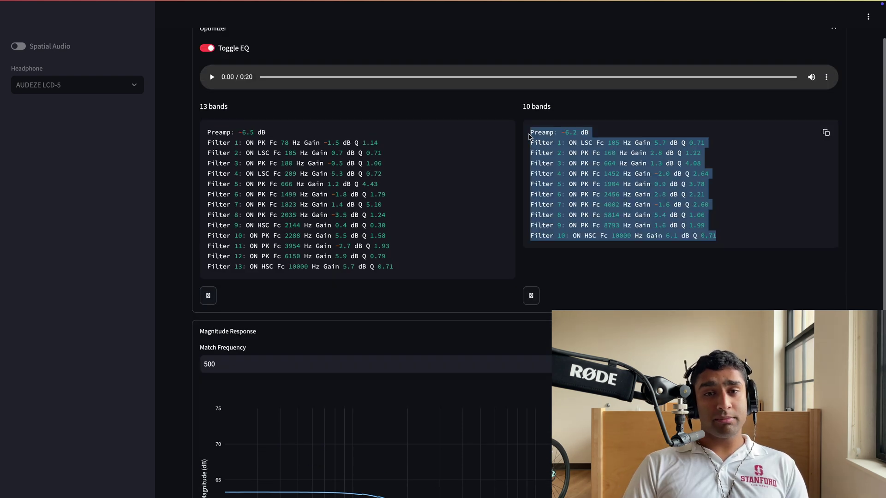